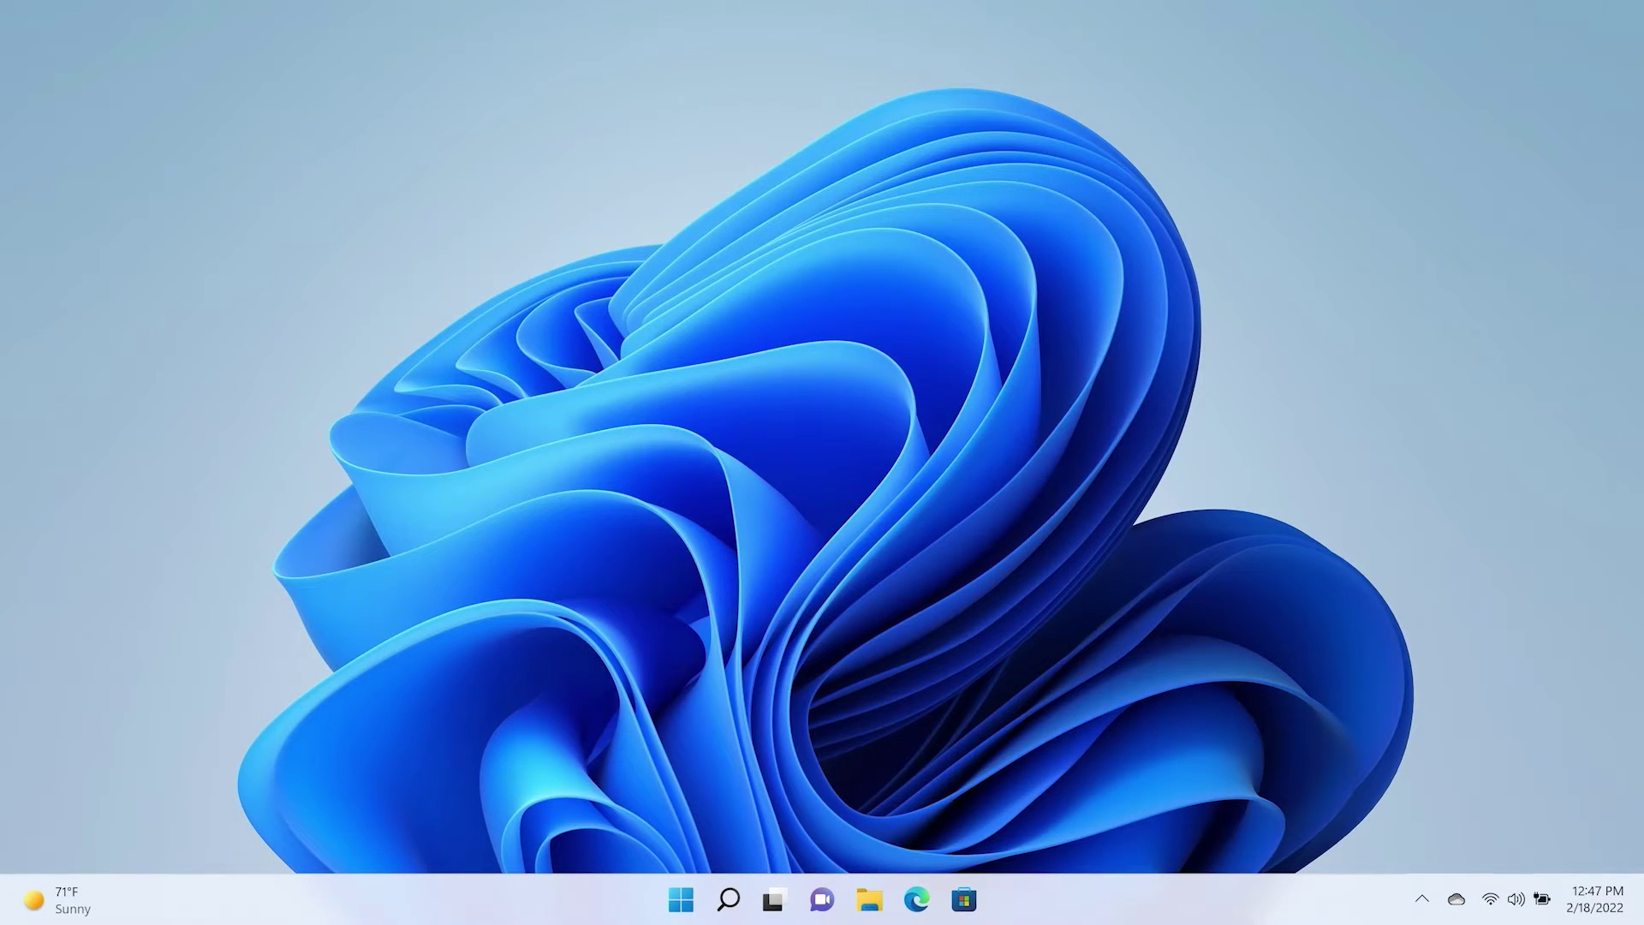
# Step: Launch Settings from Start and reach Windows Update's Windows Insider Program page
pyautogui.press('super')
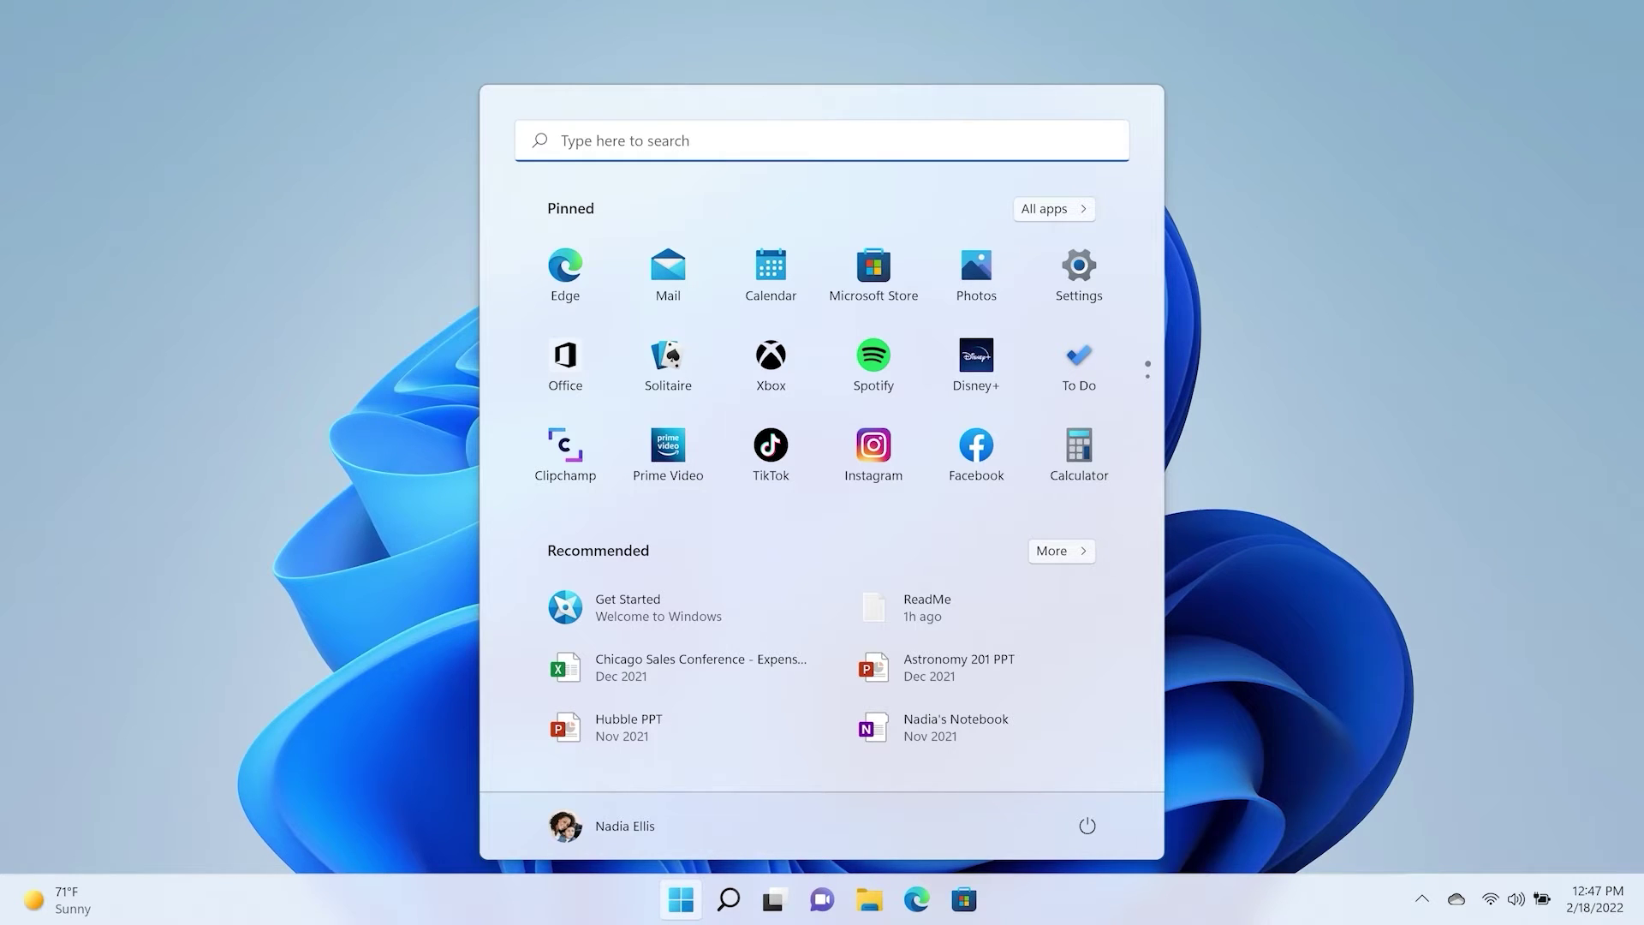
pyautogui.click(1080, 276)
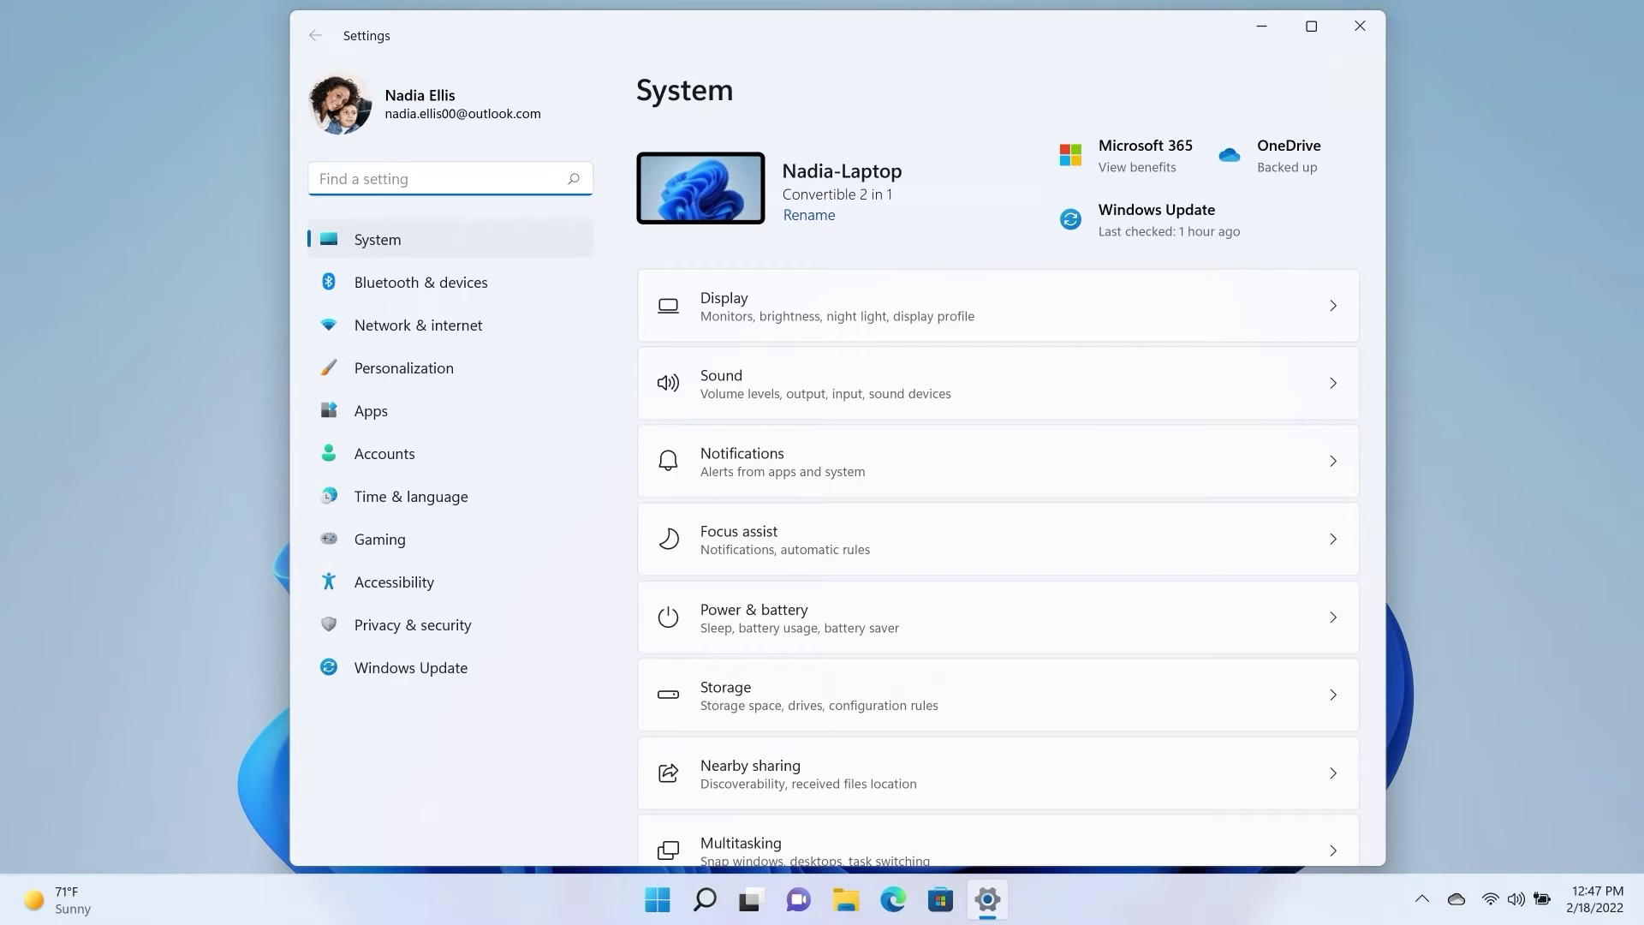
pyautogui.click(411, 667)
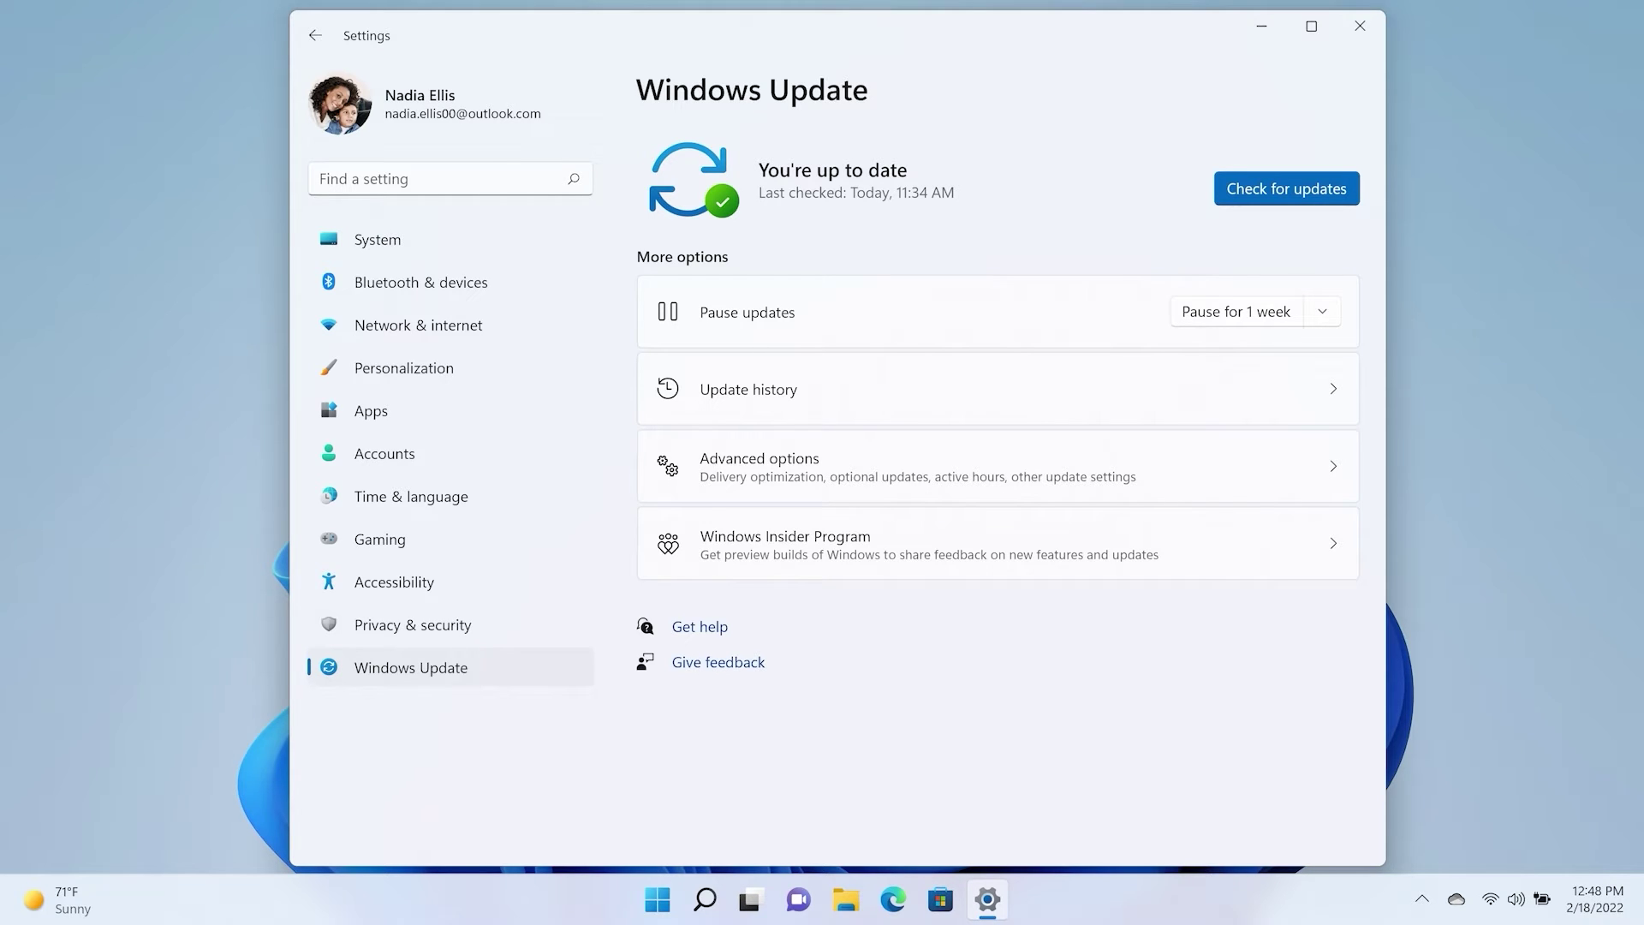
pyautogui.click(701, 545)
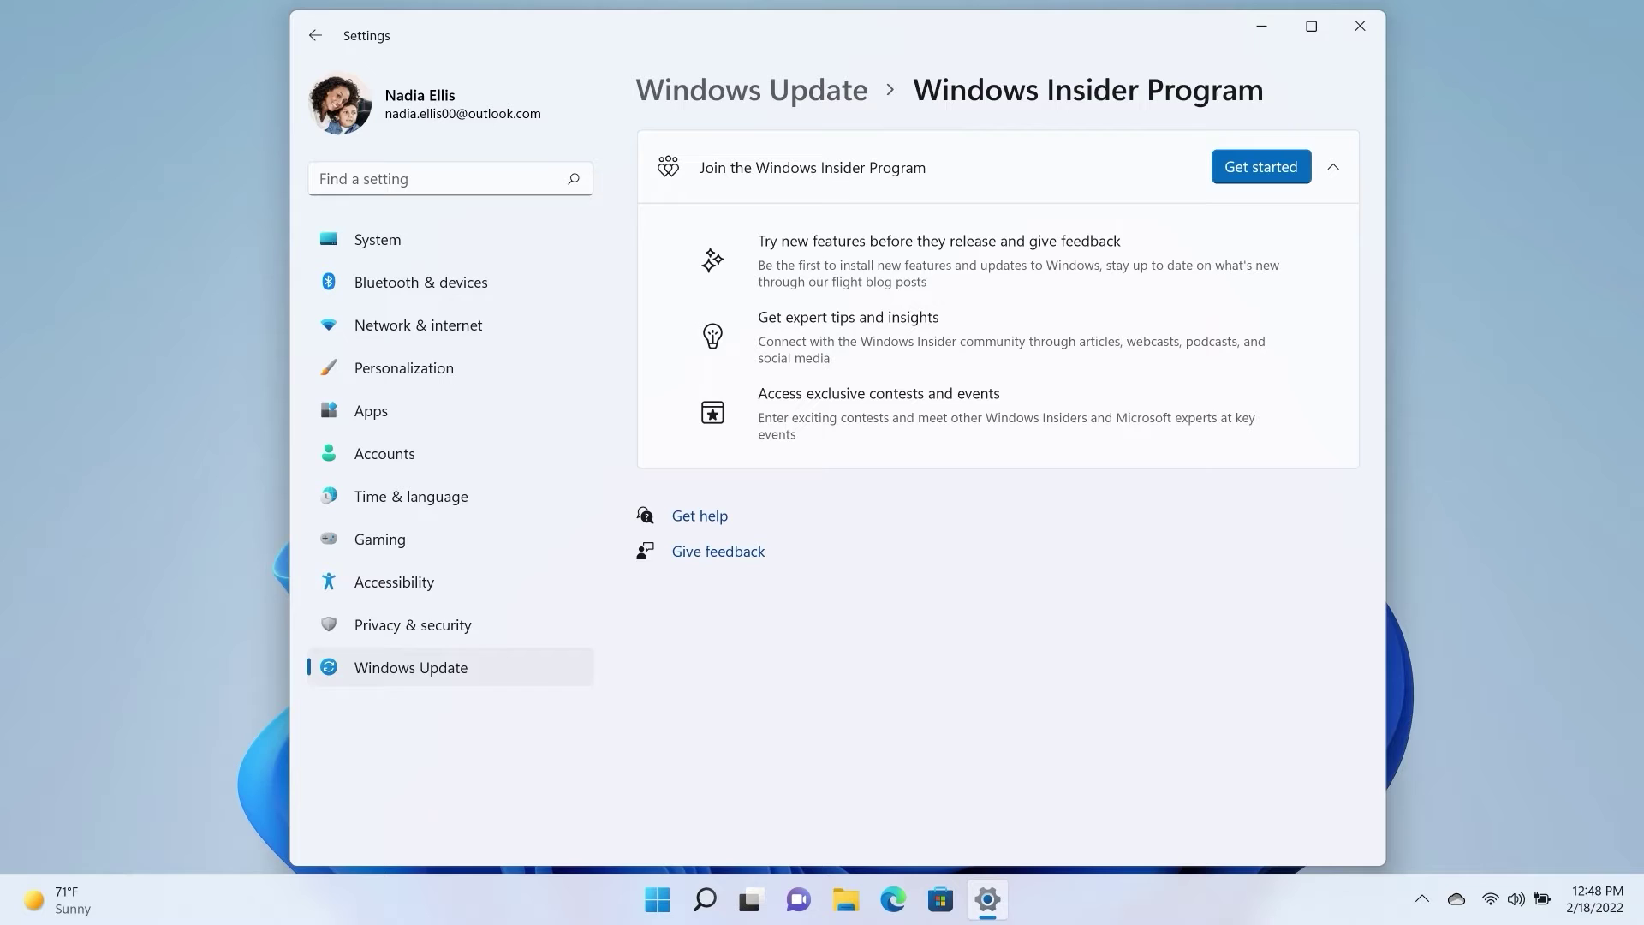
# Step: Begin joining the Insider Program and link the existing Microsoft account
pyautogui.click(1260, 167)
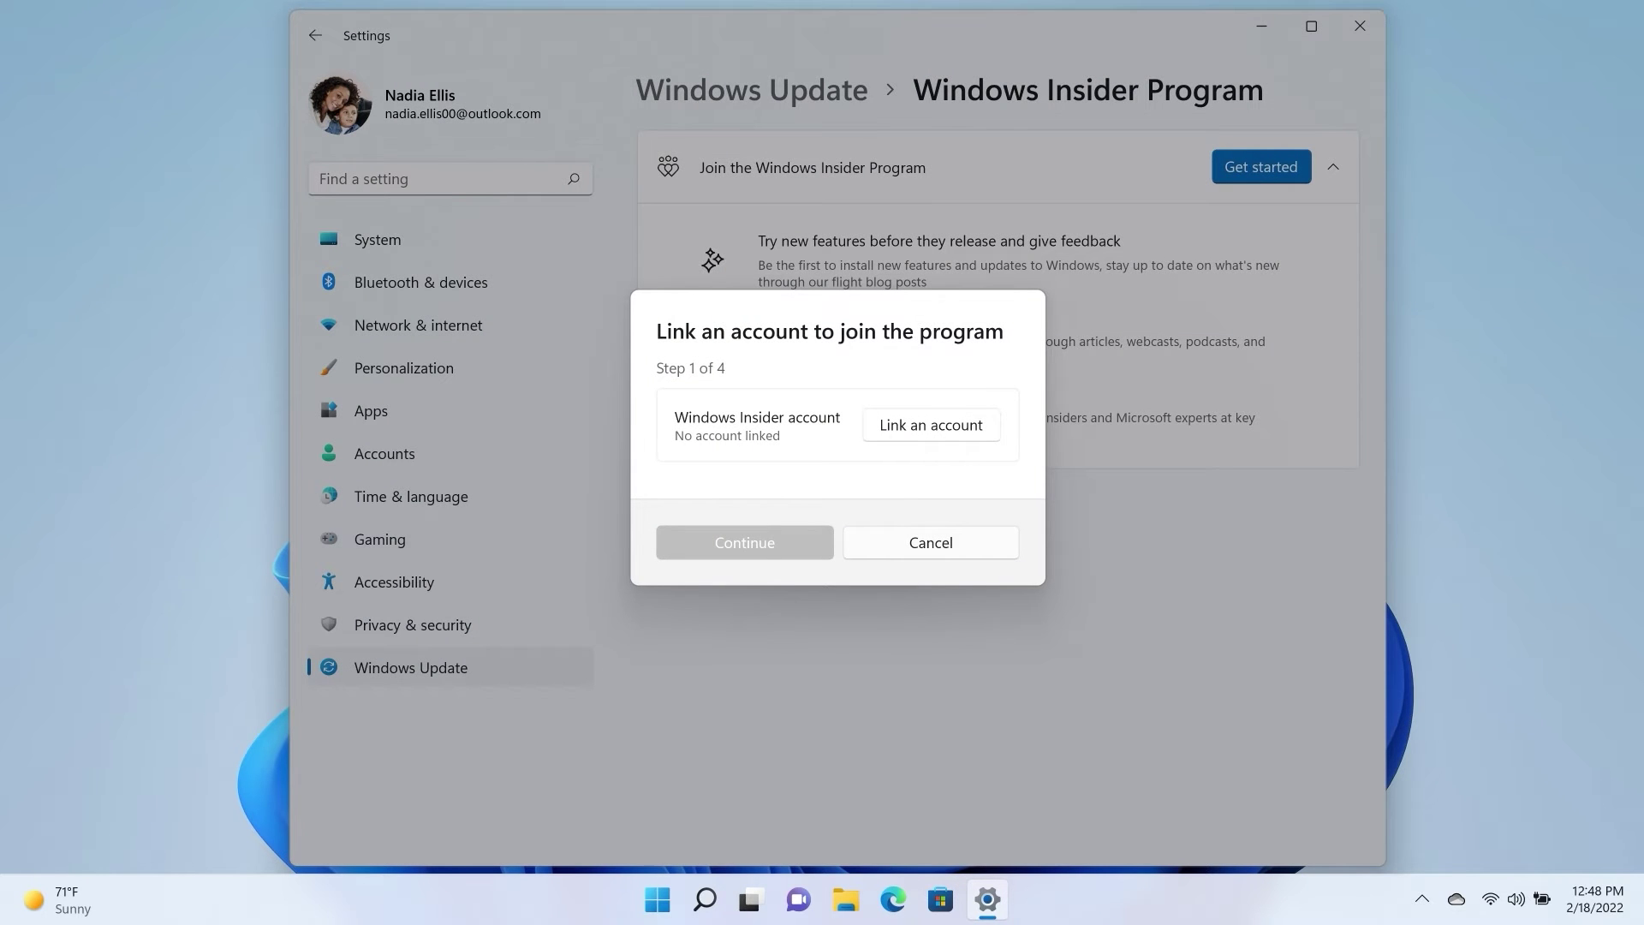
pyautogui.click(929, 425)
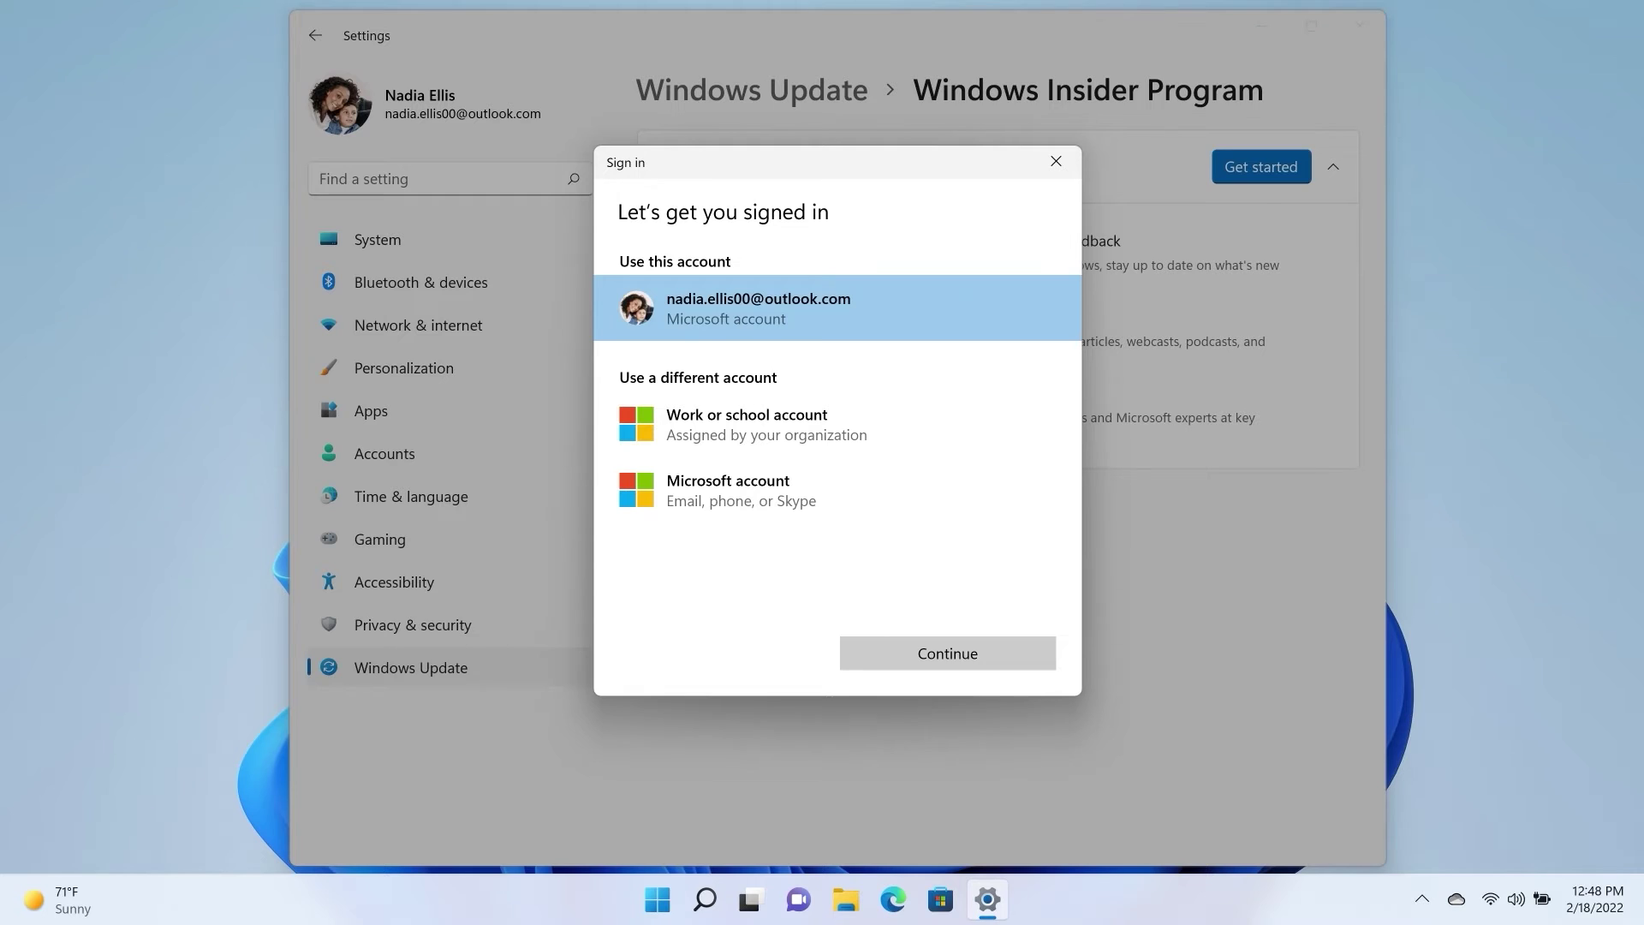
pyautogui.click(947, 653)
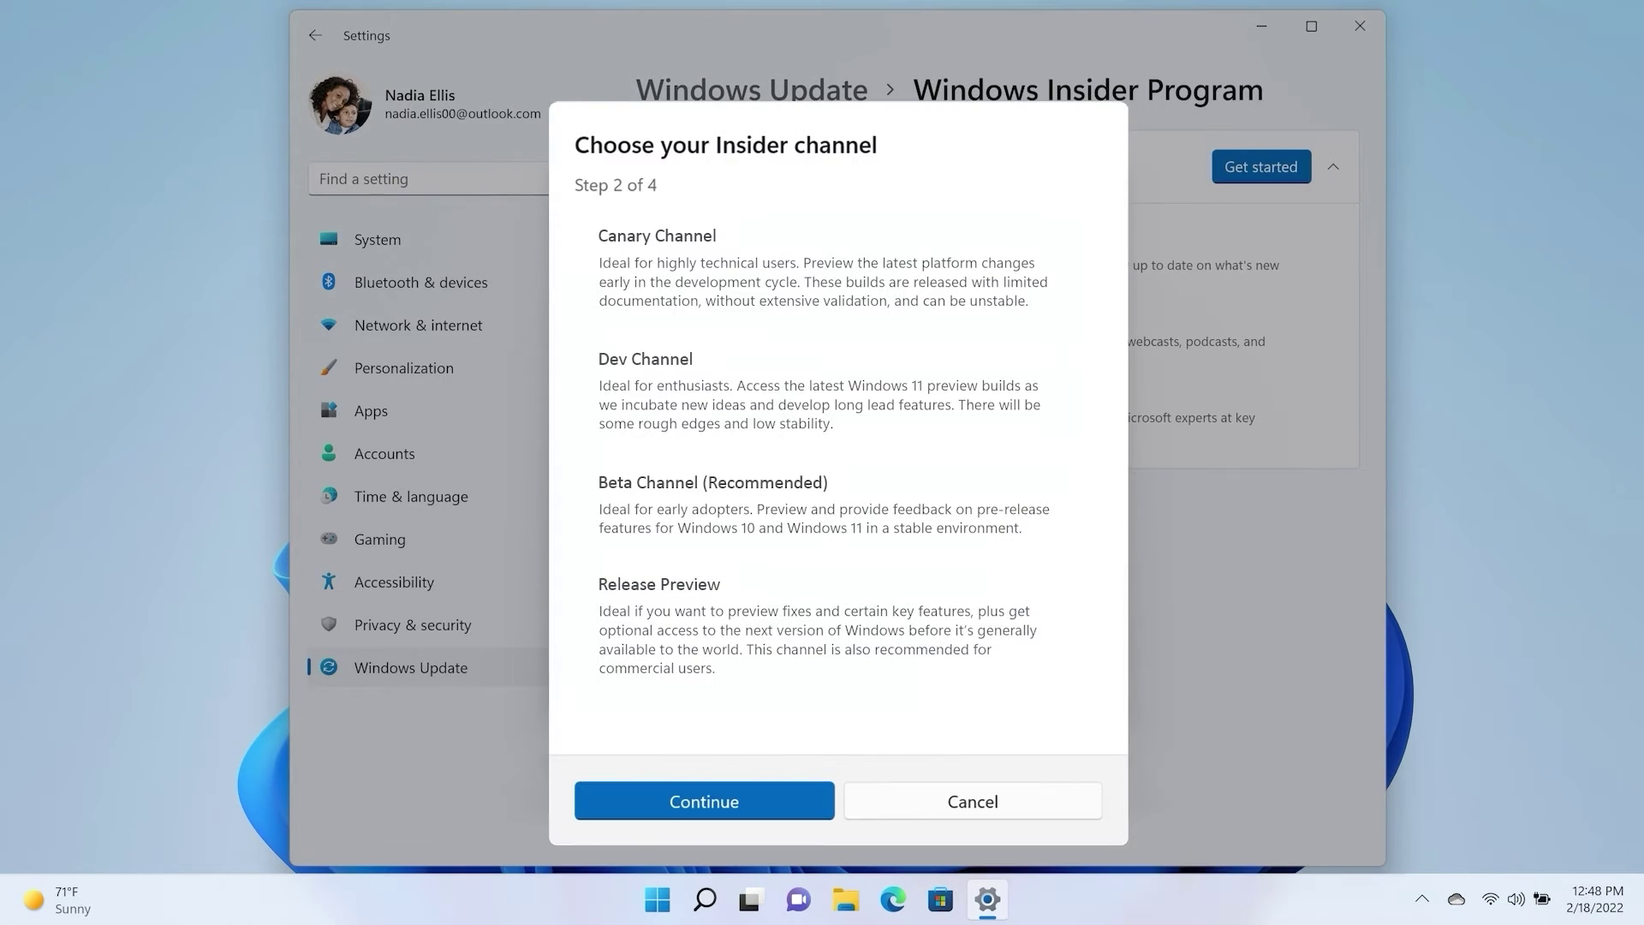
# Step: Review the Canary, Dev, Beta and Release Preview channels, then settle on Beta Channel
pyautogui.click(713, 264)
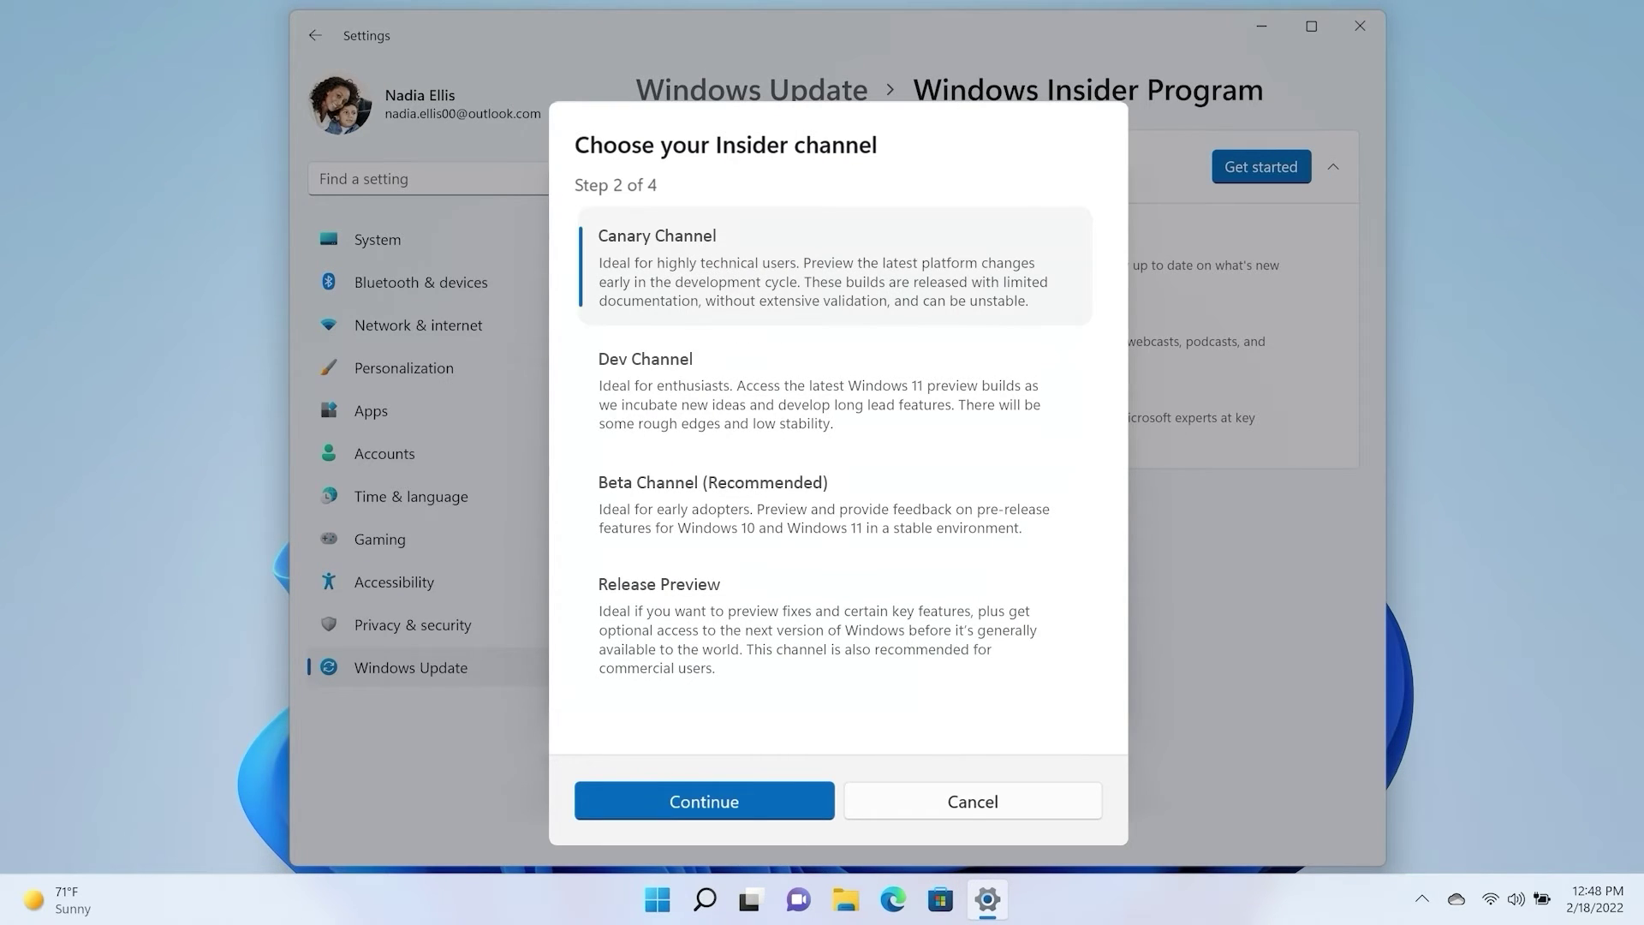
pyautogui.click(724, 394)
pyautogui.click(744, 511)
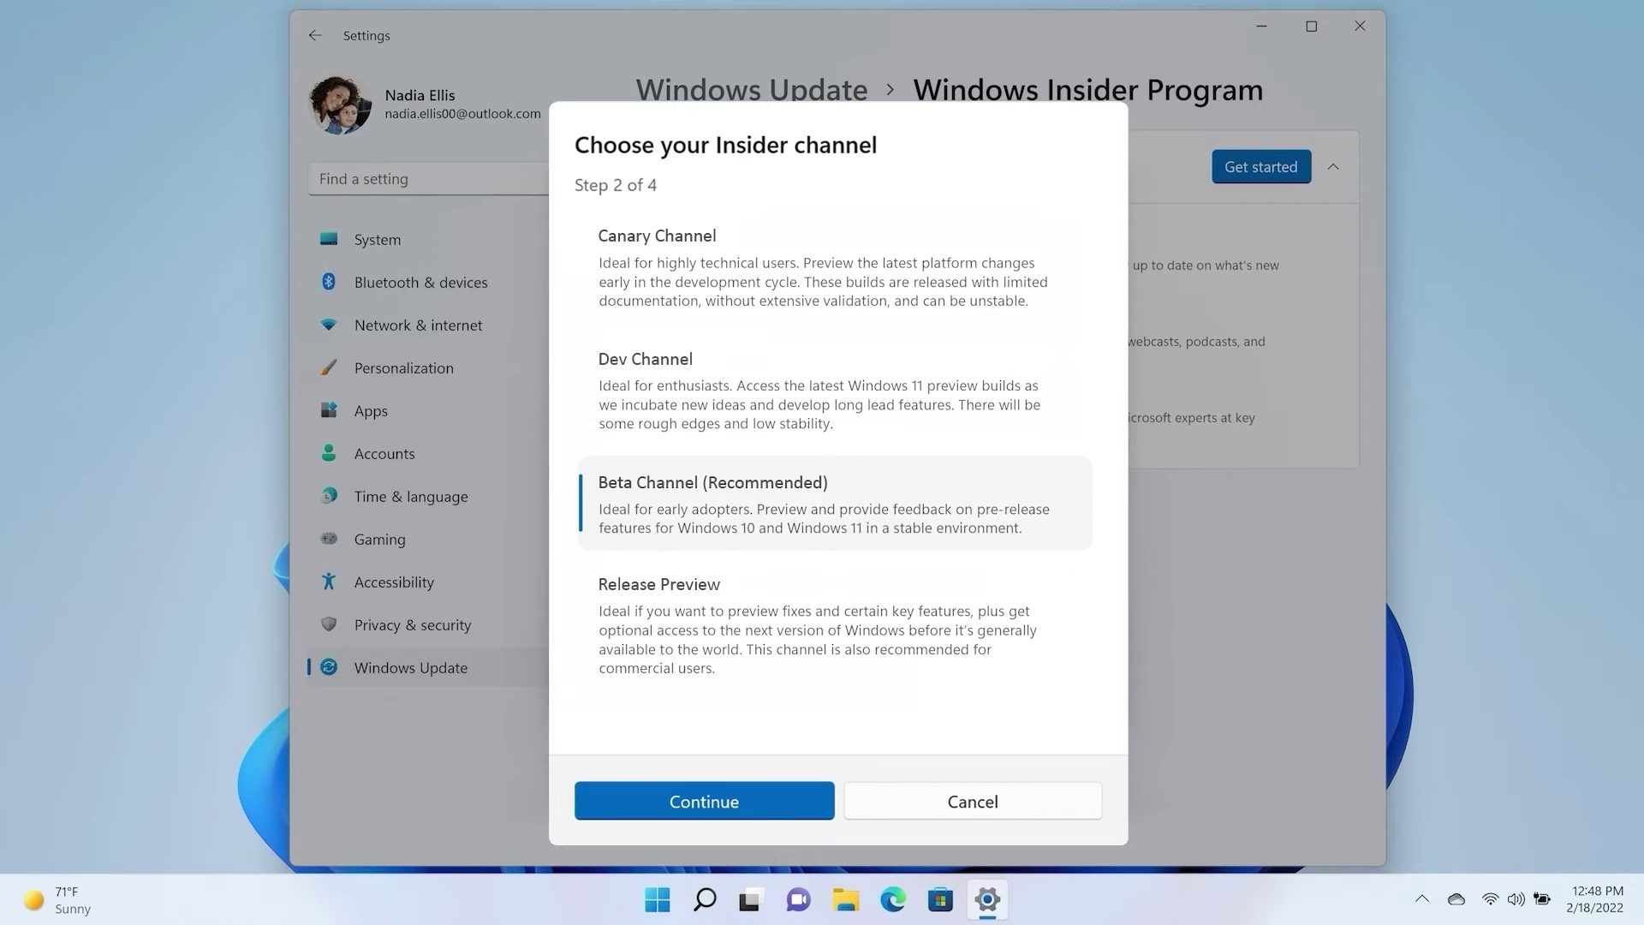
pyautogui.click(753, 659)
pyautogui.click(743, 512)
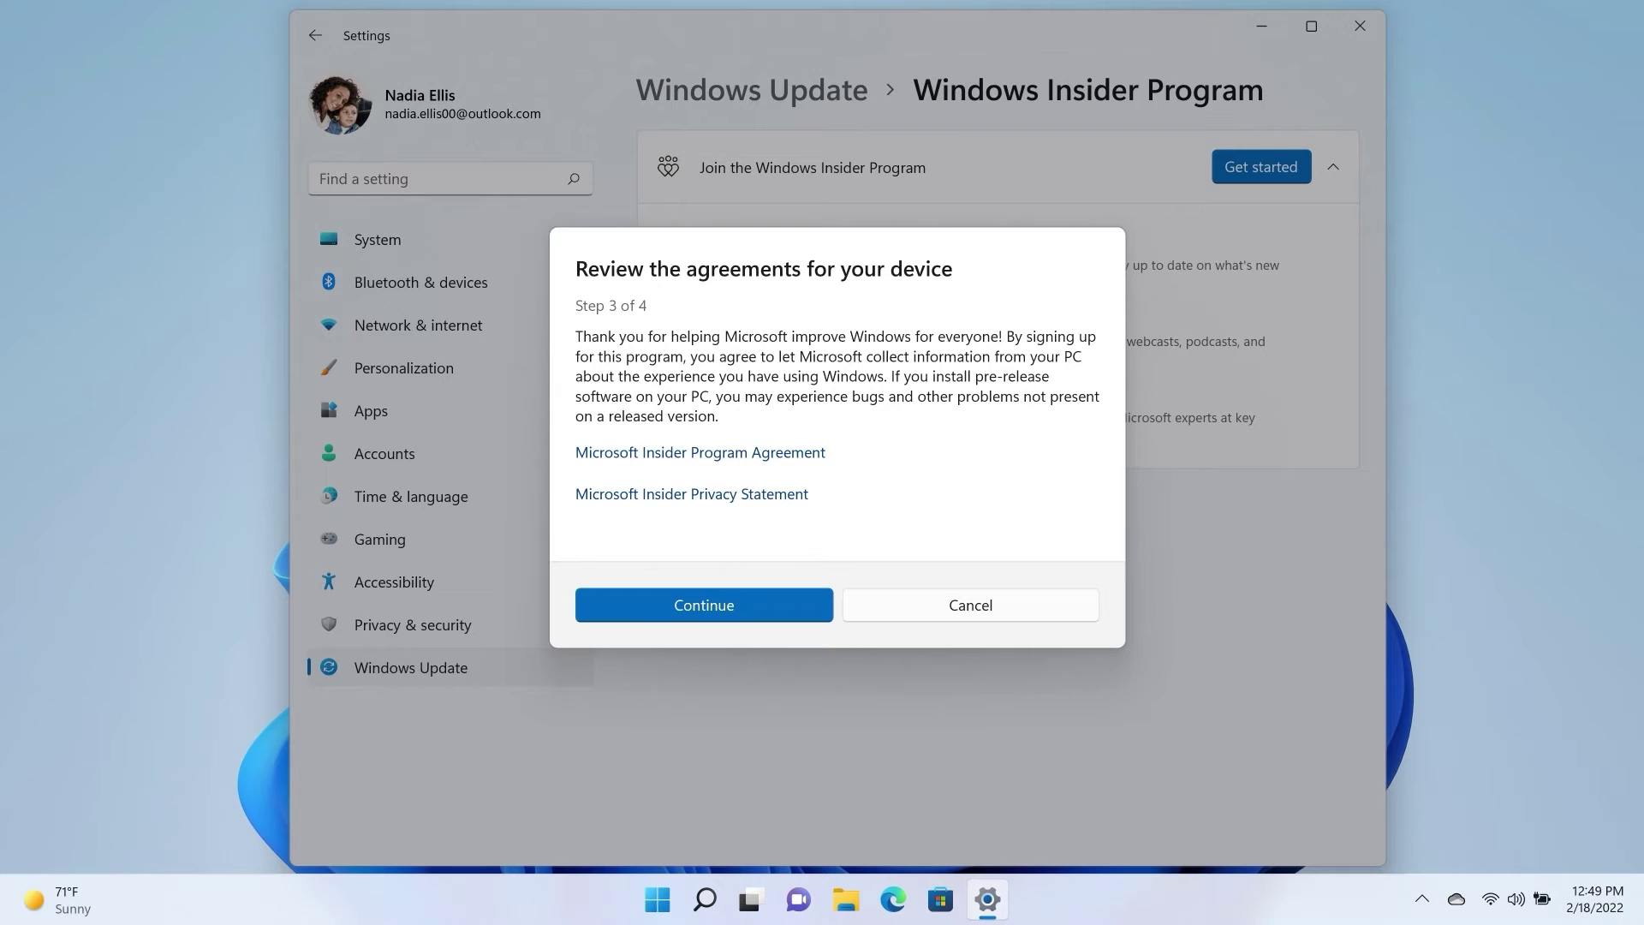
# Step: Accept the Insider agreements and restart the device now
pyautogui.click(705, 604)
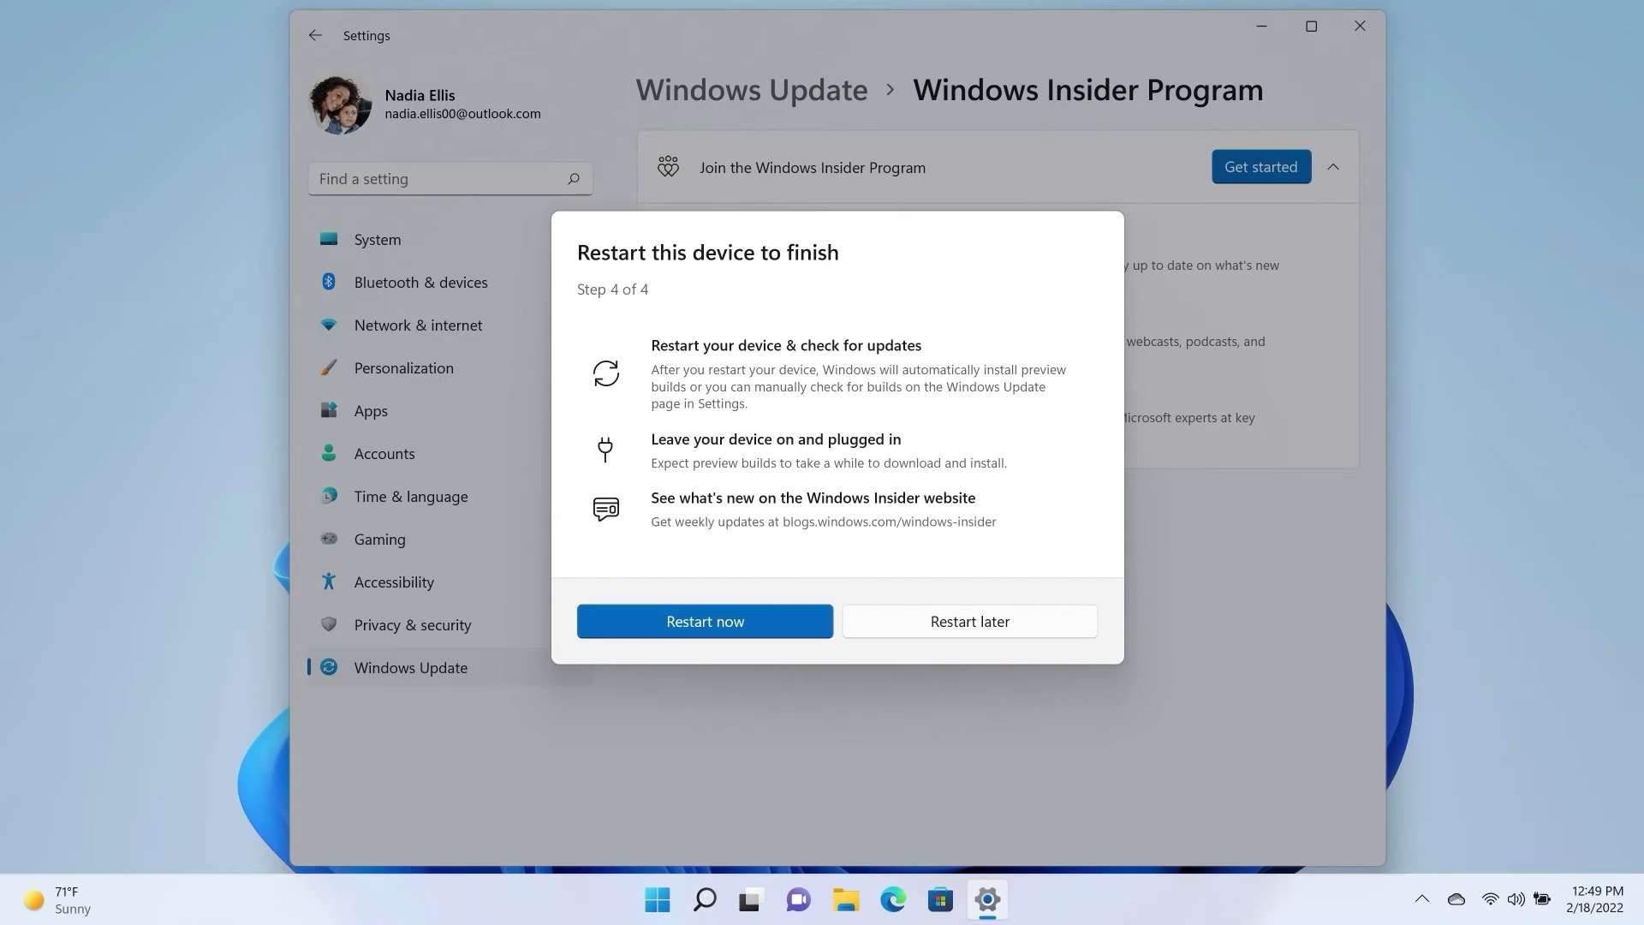
pyautogui.click(707, 623)
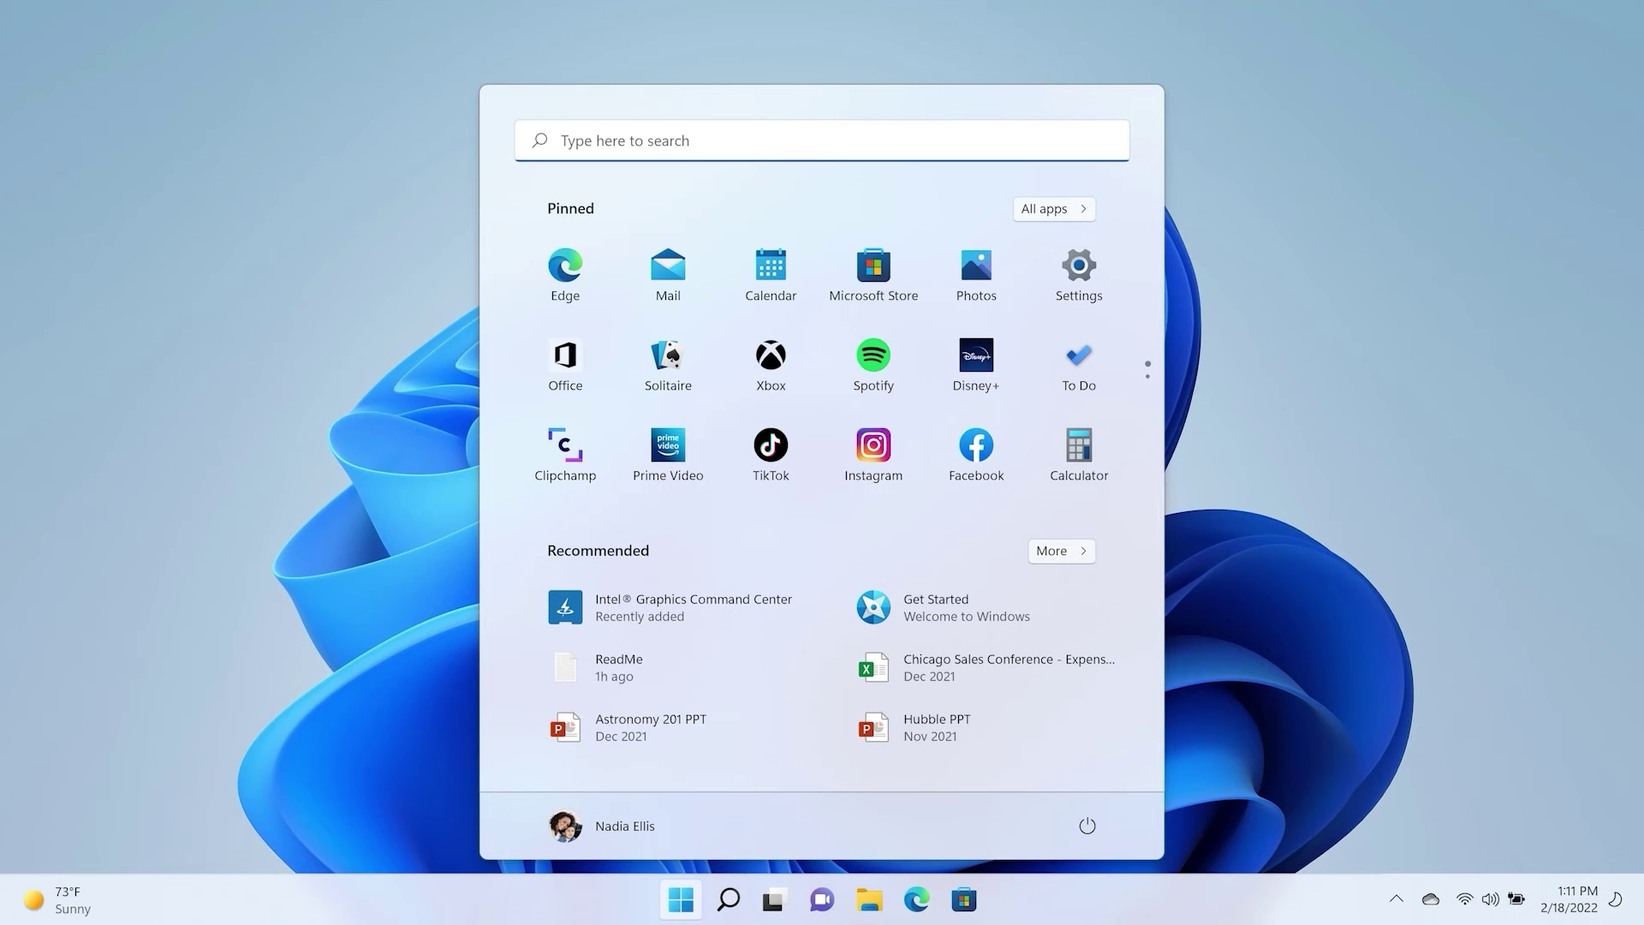
# Step: Verify Beta channel enrollment on the Insider page, then view the Insider Preview build installing
pyautogui.click(1079, 270)
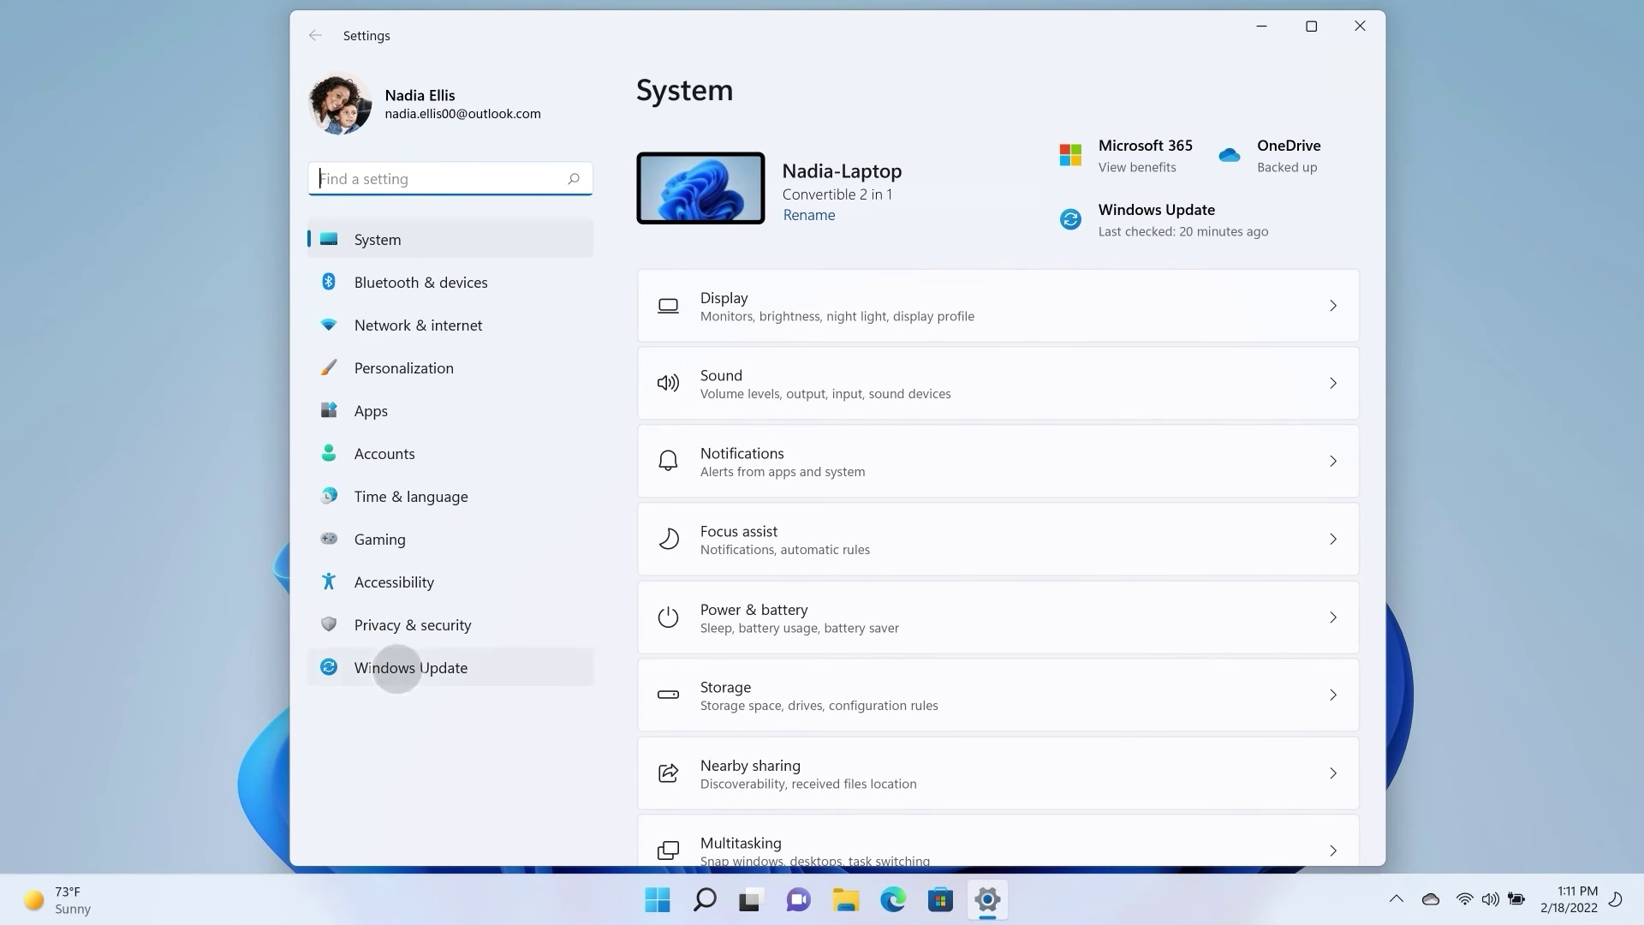
pyautogui.click(412, 667)
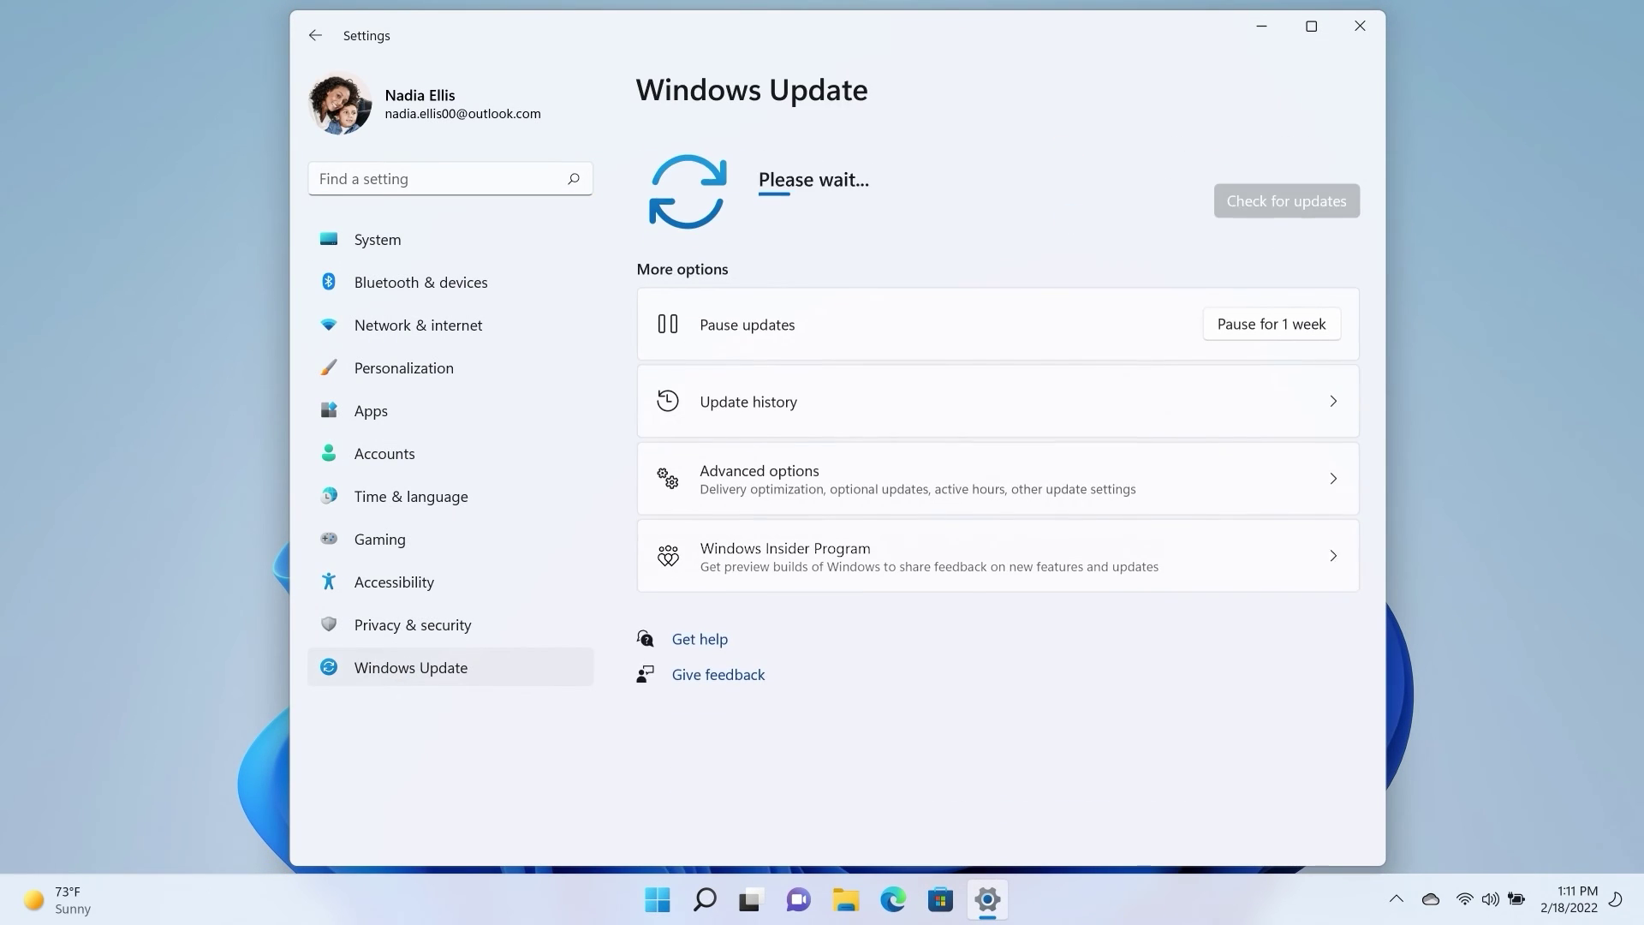
pyautogui.click(739, 545)
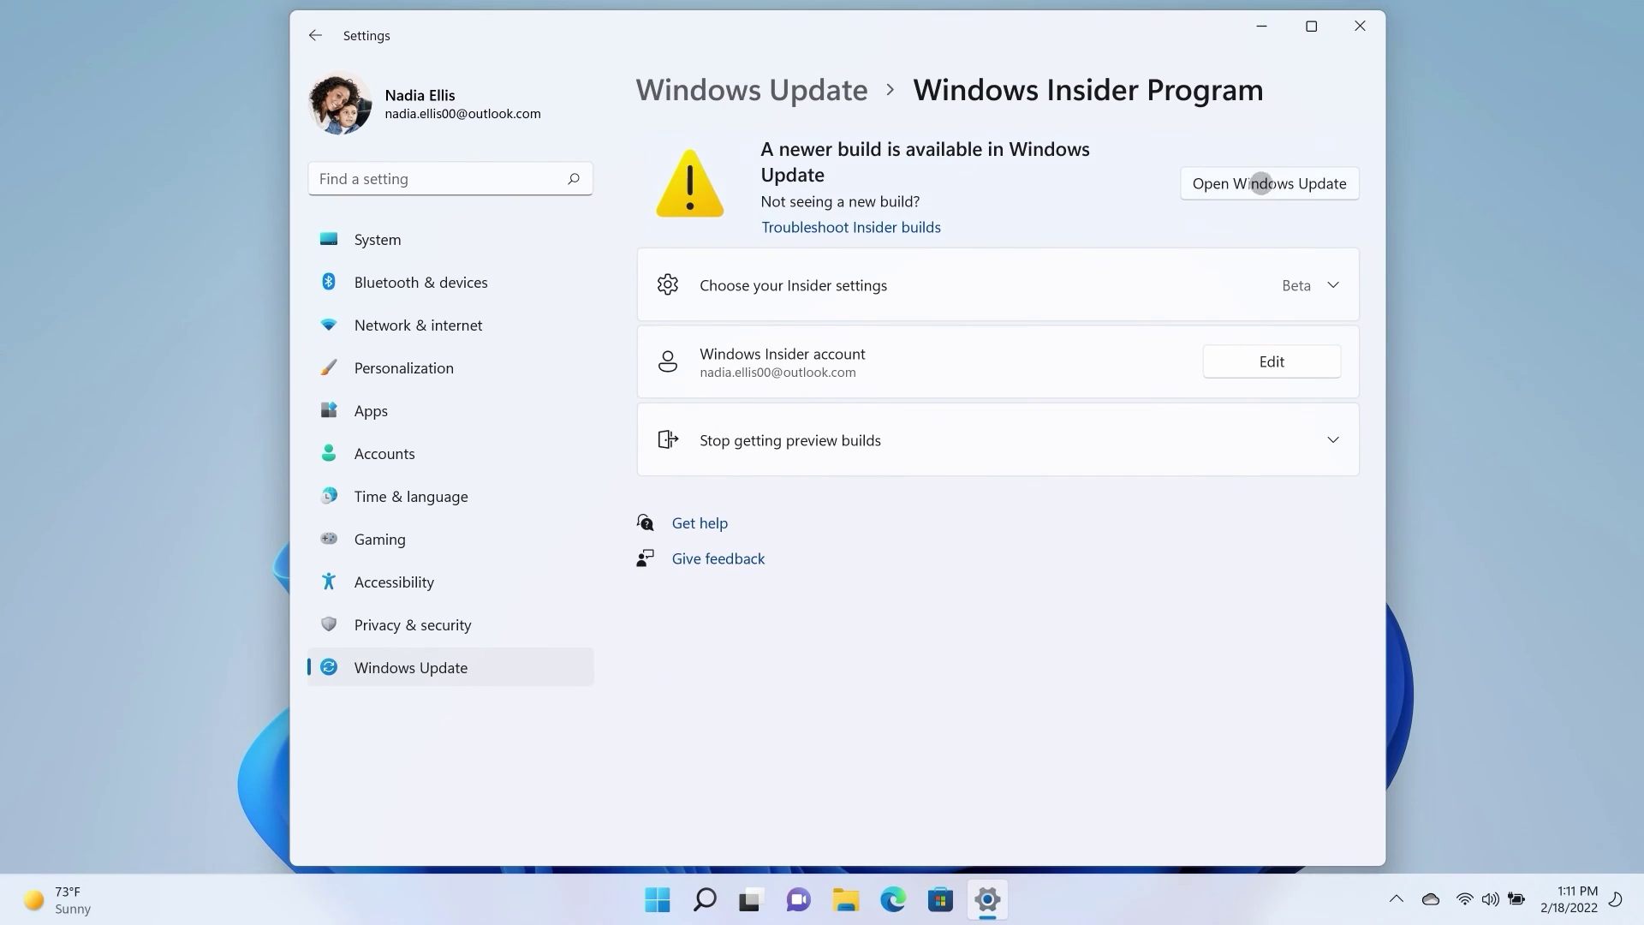
pyautogui.click(1260, 184)
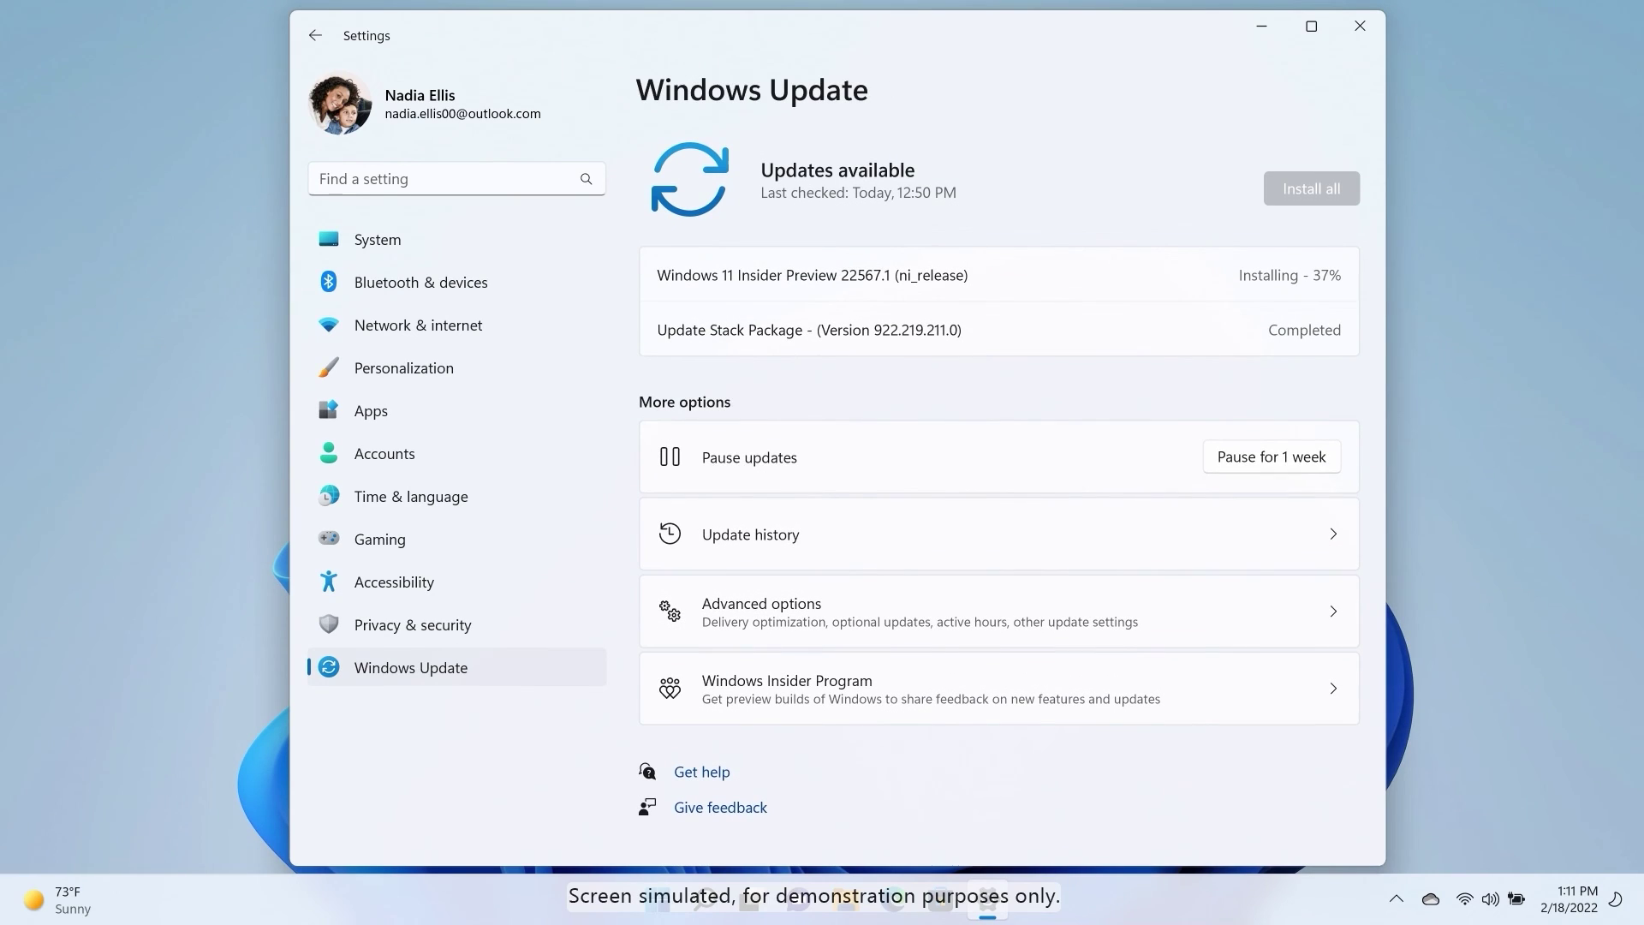